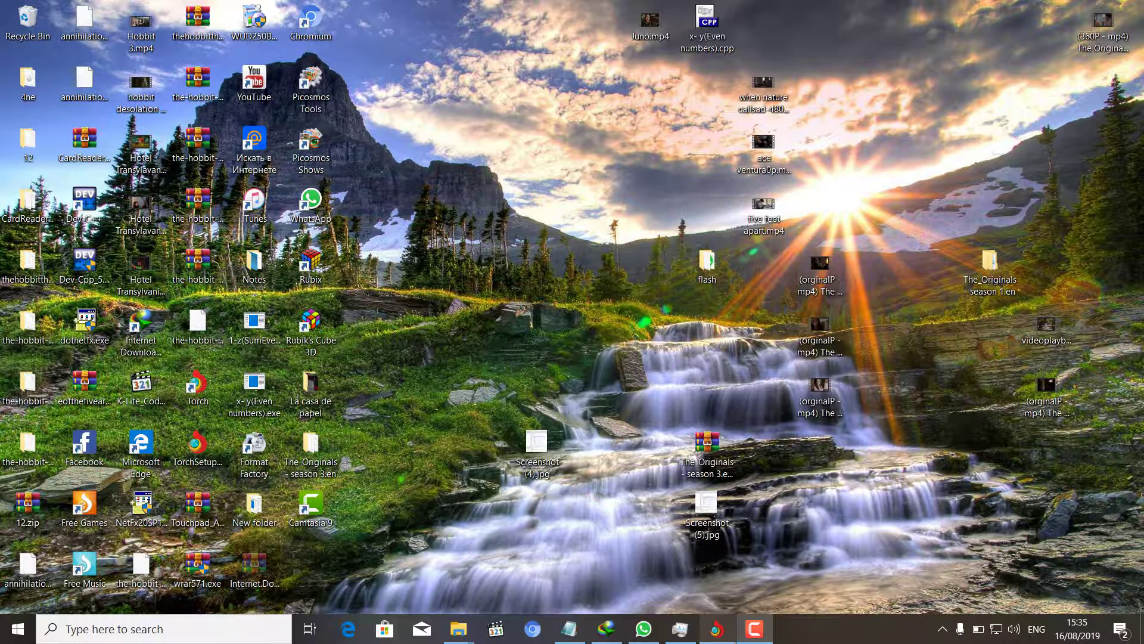
# Bring up the Torch browser's taskbar preview with the Google results for 'adobe photoshop cs5 full cracked'
pyautogui.moveTo(717, 628)
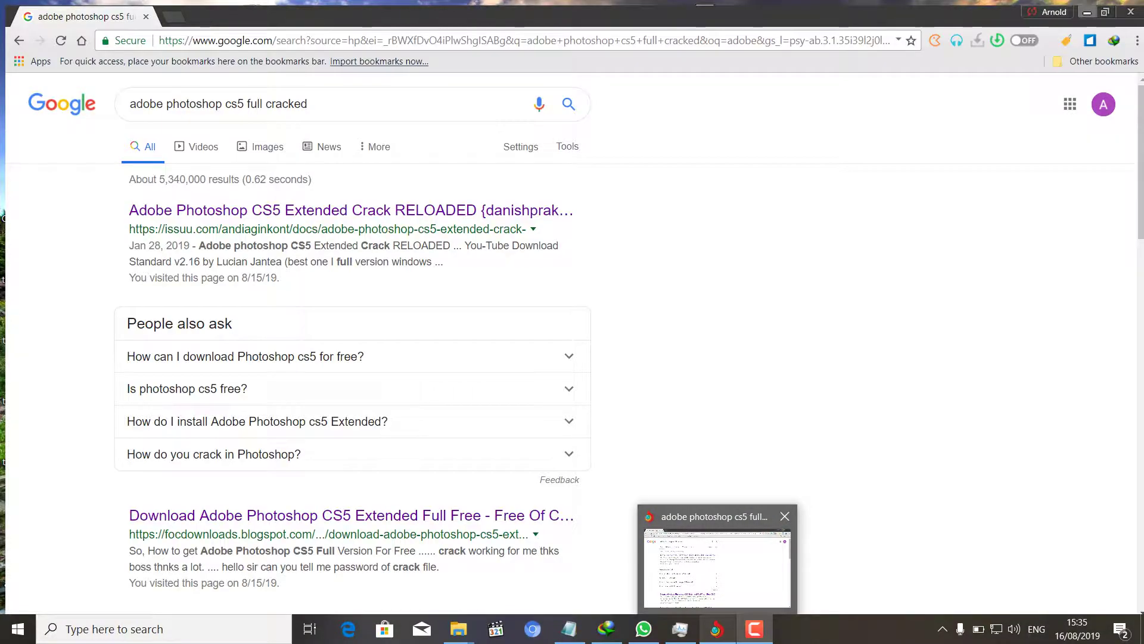
# Restore the Torch window and scroll down the Google results for 'adobe photoshop cs5 full cracked'
pyautogui.click(717, 566)
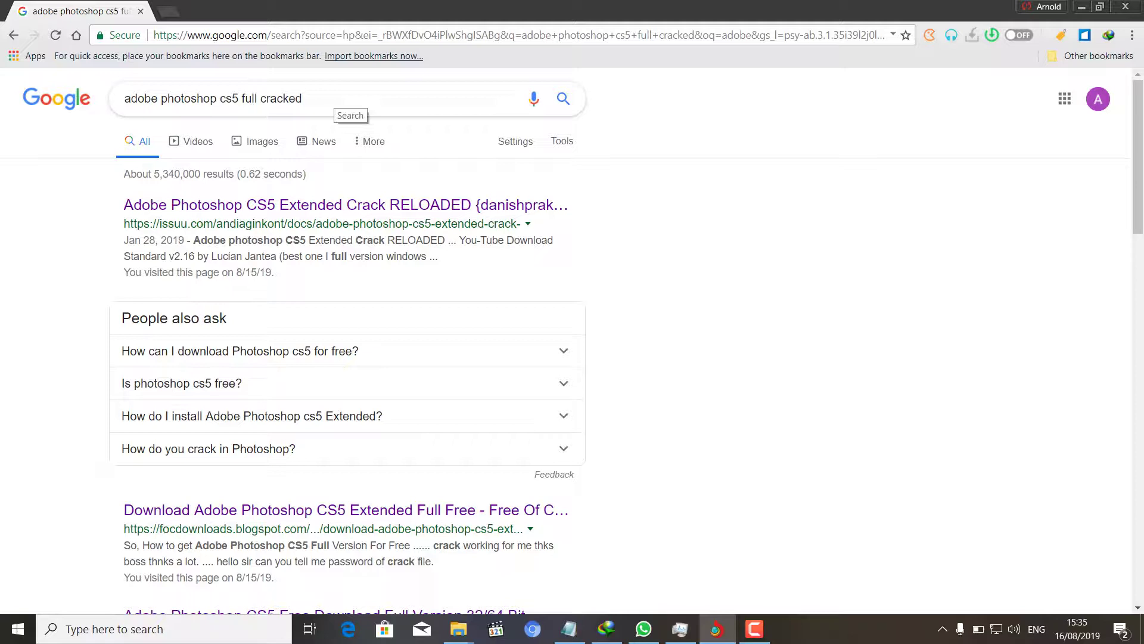
pyautogui.click(339, 110)
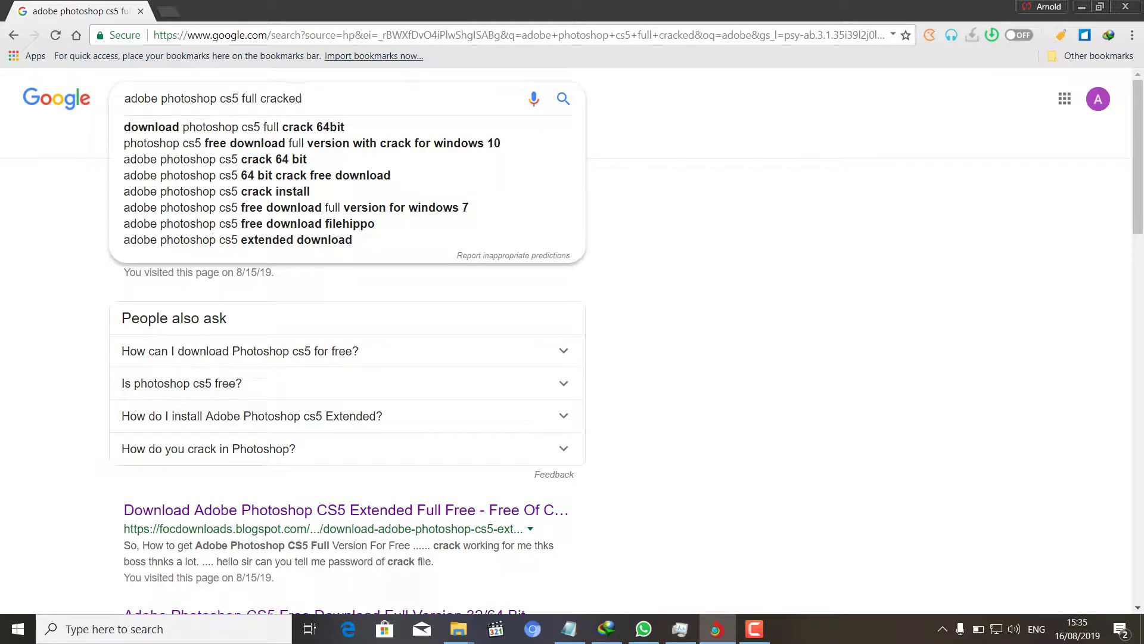
pyautogui.hotkey('shift', 'Left')
pyautogui.hotkey('shift', 'Left')
pyautogui.hotkey('shift', 'Left')
pyautogui.hotkey('shift', 'Left')
pyautogui.hotkey('shift', 'Left')
pyautogui.hotkey('shift', 'Left')
pyautogui.hotkey('shift', 'Left')
pyautogui.hotkey('shift', 'Left')
pyautogui.hotkey('shift', 'Left')
pyautogui.hotkey('shift', 'Left')
pyautogui.hotkey('shift', 'Left')
pyautogui.hotkey('shift', 'Left')
pyautogui.hotkey('shift', 'Left')
pyautogui.hotkey('shift', 'Left')
pyautogui.hotkey('shift', 'Left')
pyautogui.hotkey('shift', 'Left')
pyautogui.hotkey('shift', 'Left')
pyautogui.hotkey('shift', 'Left')
pyautogui.hotkey('shift', 'Left')
pyautogui.hotkey('shift', 'Left')
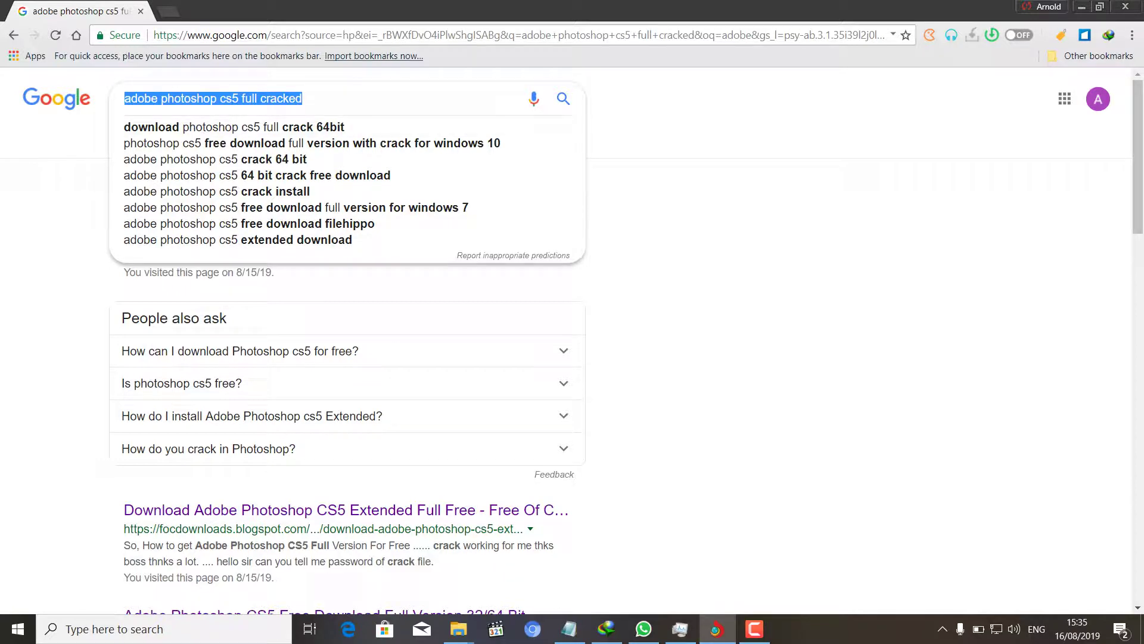
pyautogui.press('Escape')
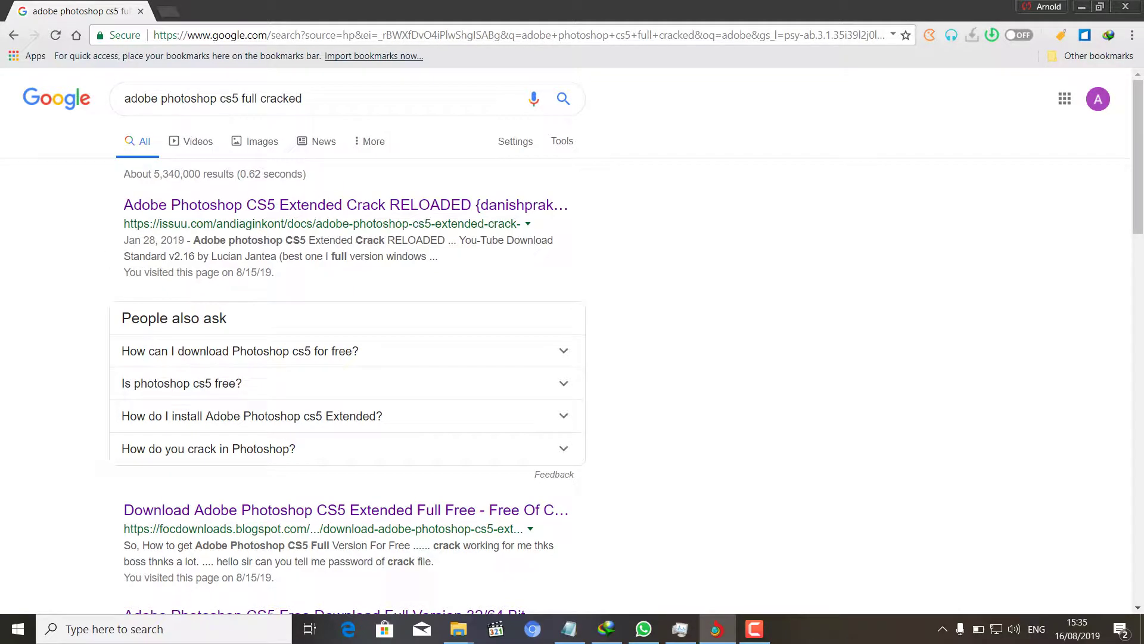
pyautogui.scroll(-4, 572, 339)
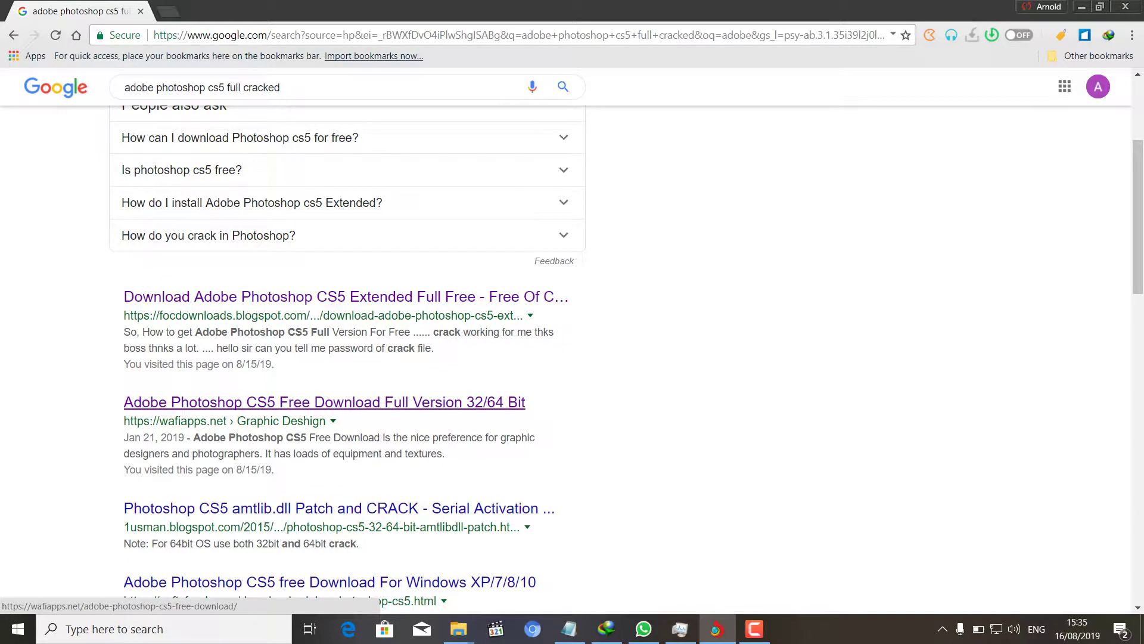
# Open the wafiapps.net Photoshop CS5 result and scroll down to its download section
pyautogui.click(324, 402)
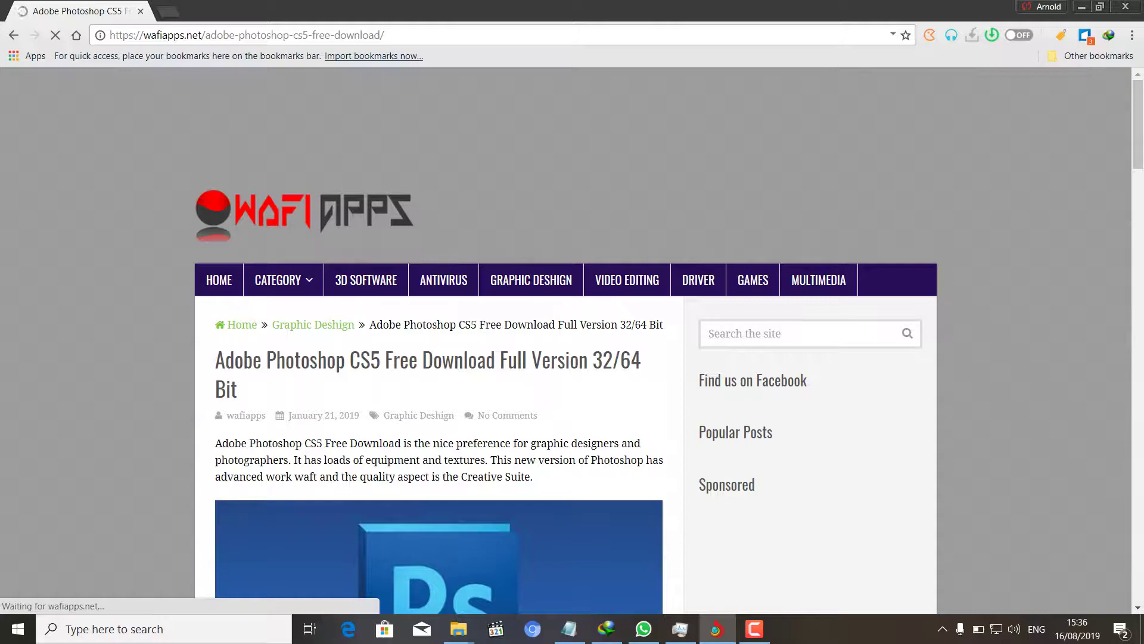
pyautogui.scroll(-7, 573, 345)
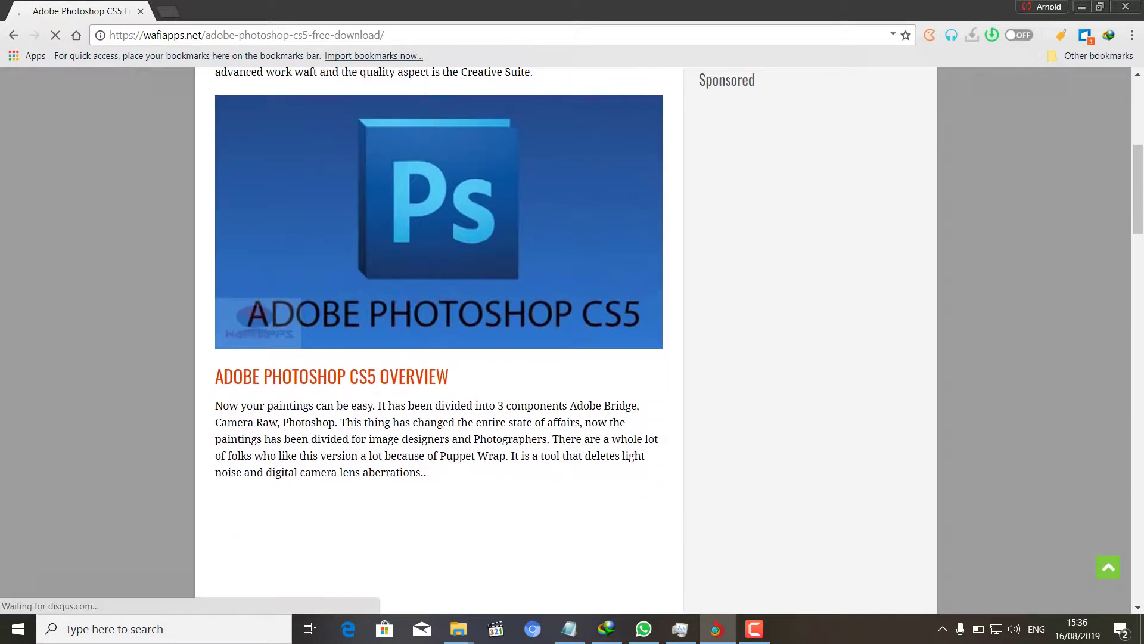
pyautogui.scroll(-15, 572, 340)
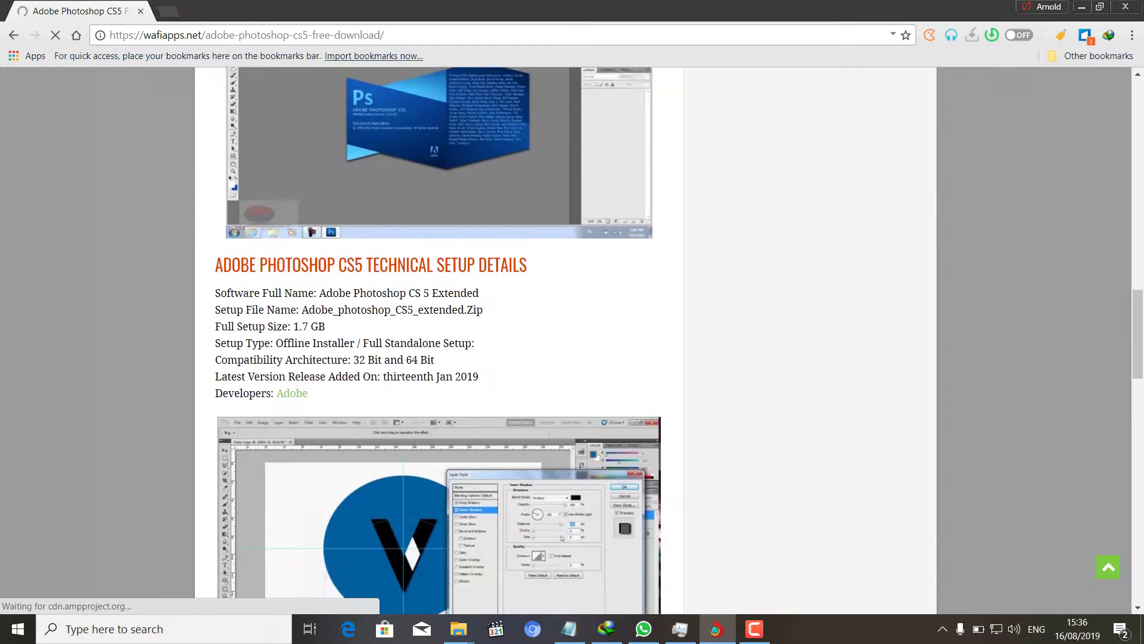
pyautogui.scroll(-13, 572, 340)
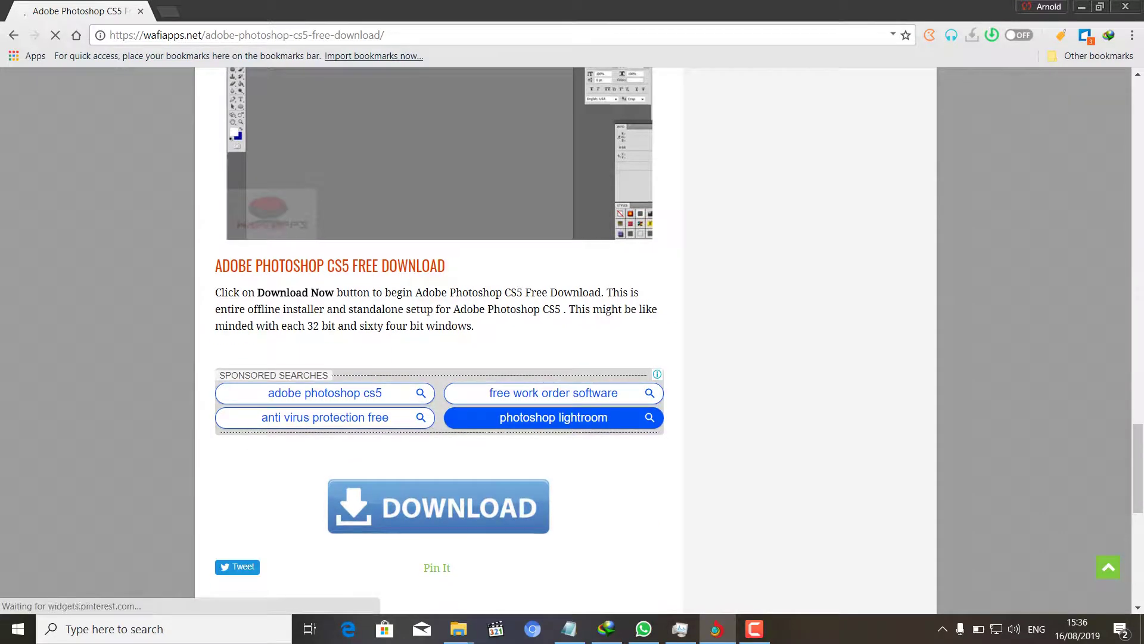
pyautogui.scroll(-3, 572, 340)
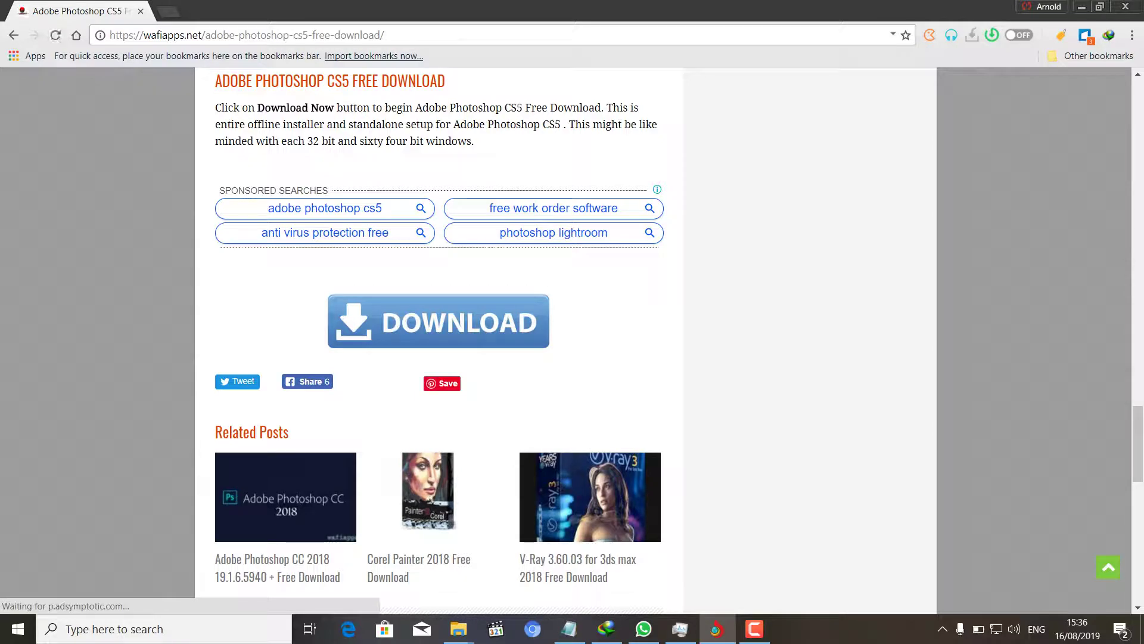
# Switch to the File Explorer window and open the Compressed folder inside Downloads
pyautogui.click(459, 629)
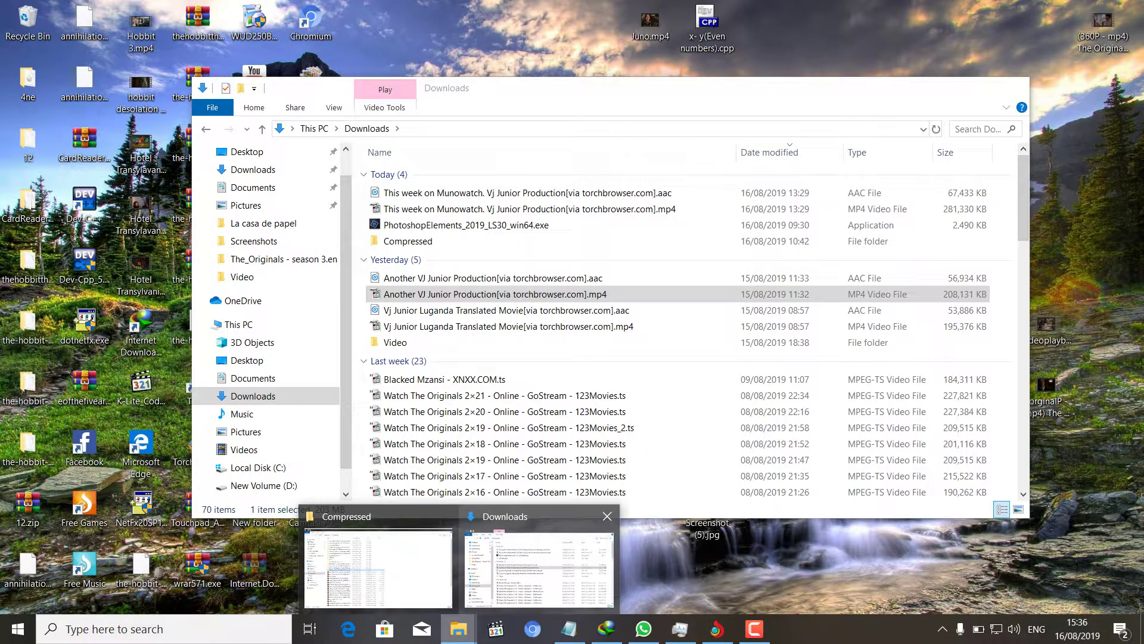
pyautogui.click(566, 569)
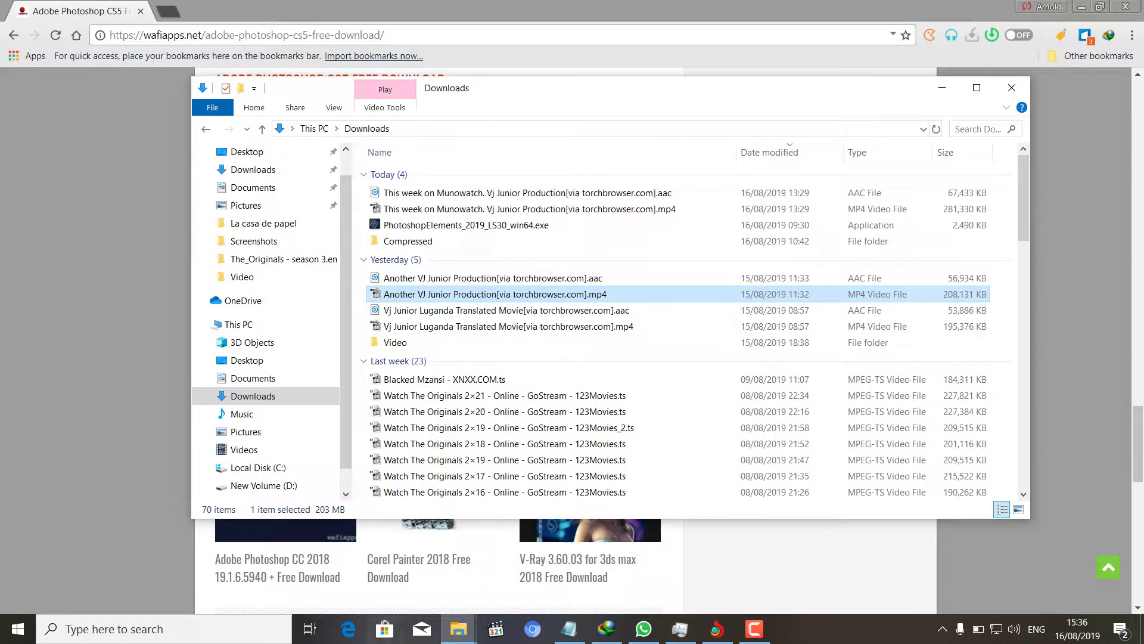
pyautogui.click(458, 628)
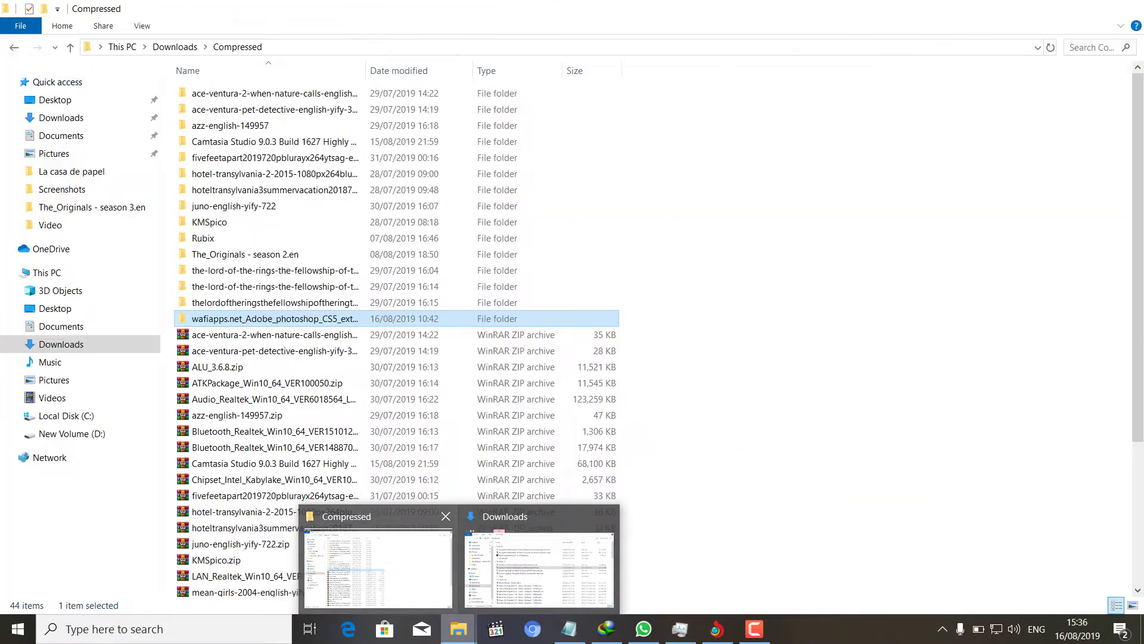
pyautogui.click(379, 566)
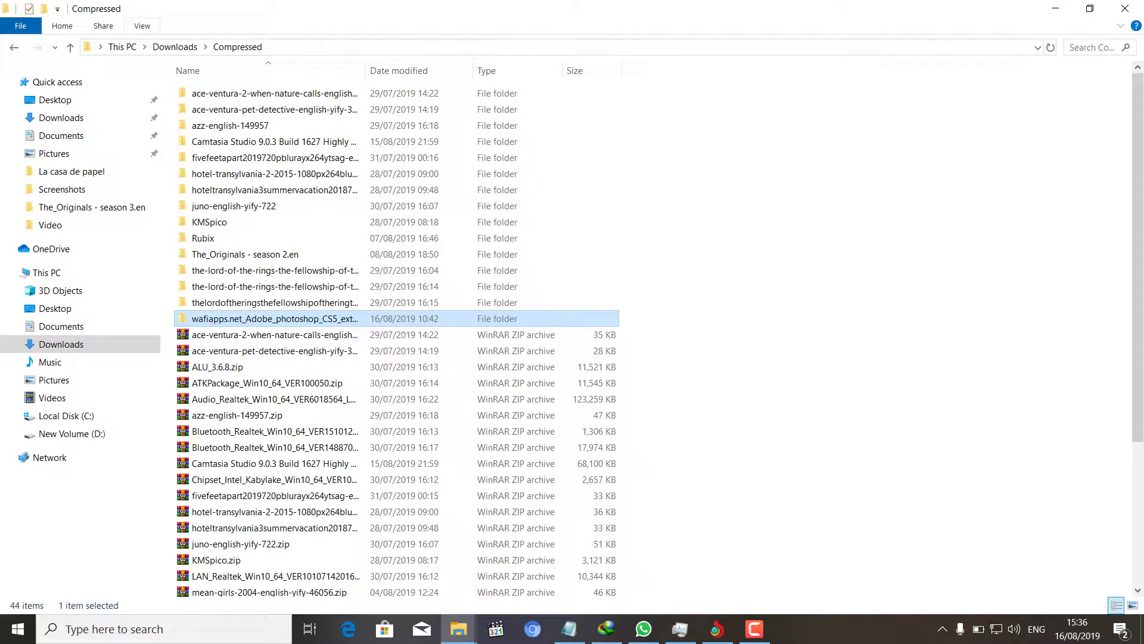
pyautogui.click(175, 47)
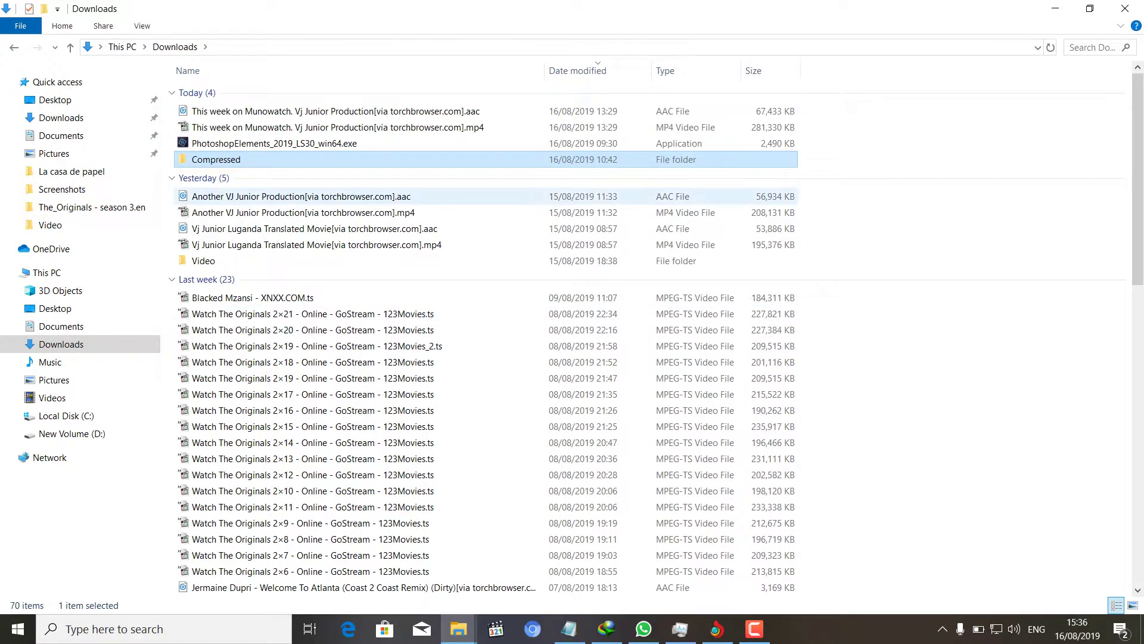
pyautogui.doubleClick(216, 159)
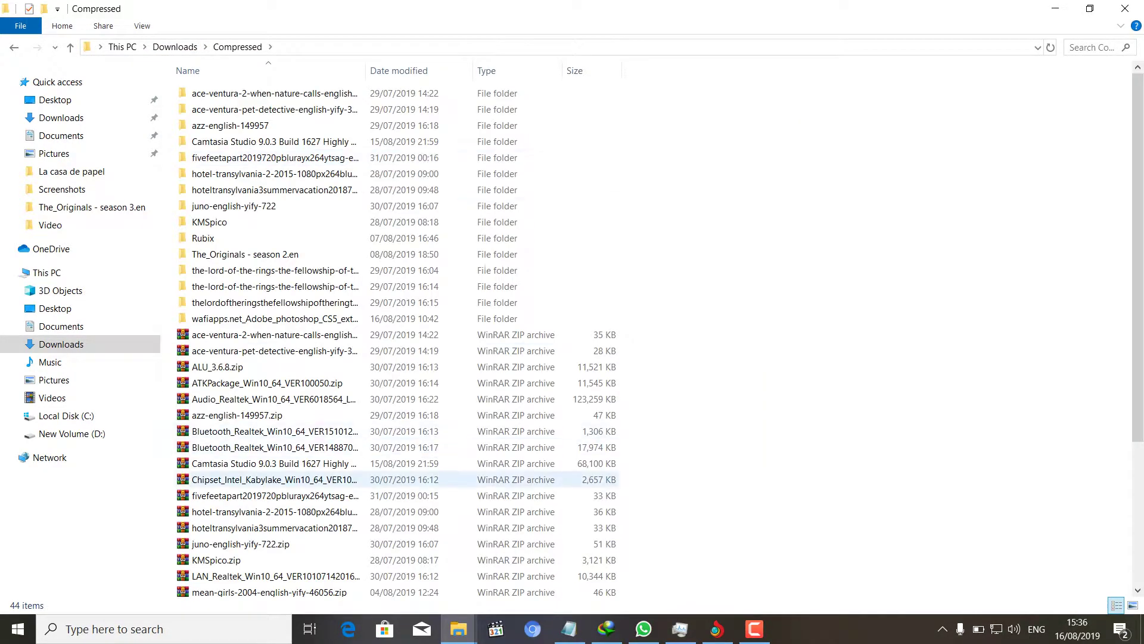
# Open wafiapps.net_Adobe_photoshop_CS5_extended > Adobe_photoshop_CS5_extended and select Set-up.exe
pyautogui.scroll(-4, 262, 559)
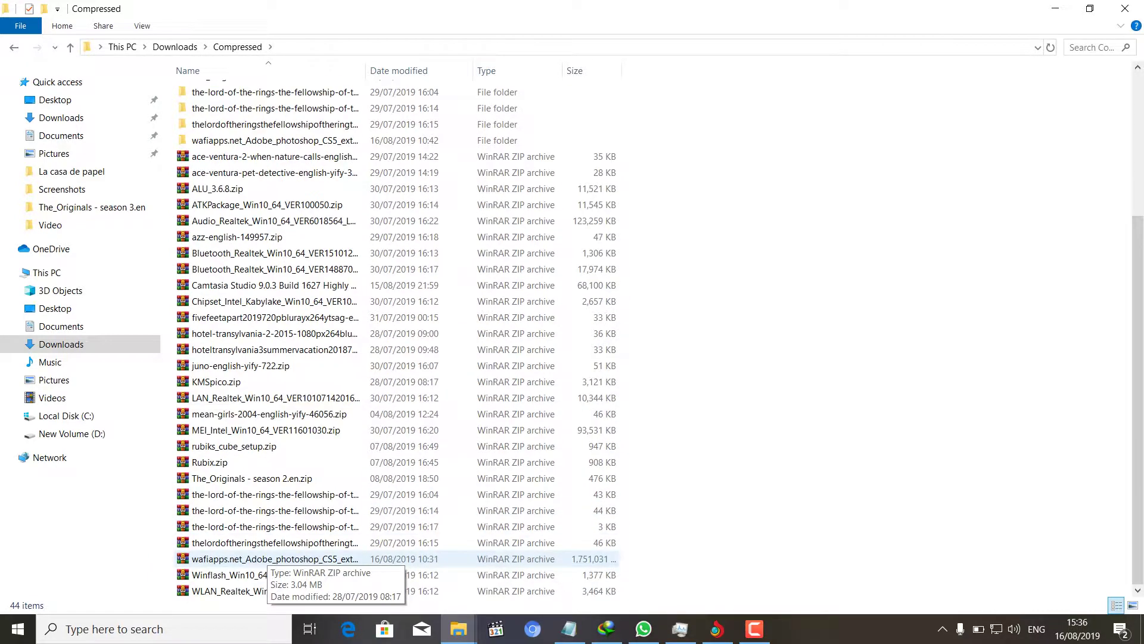
pyautogui.scroll(-1, 262, 558)
pyautogui.click(262, 540)
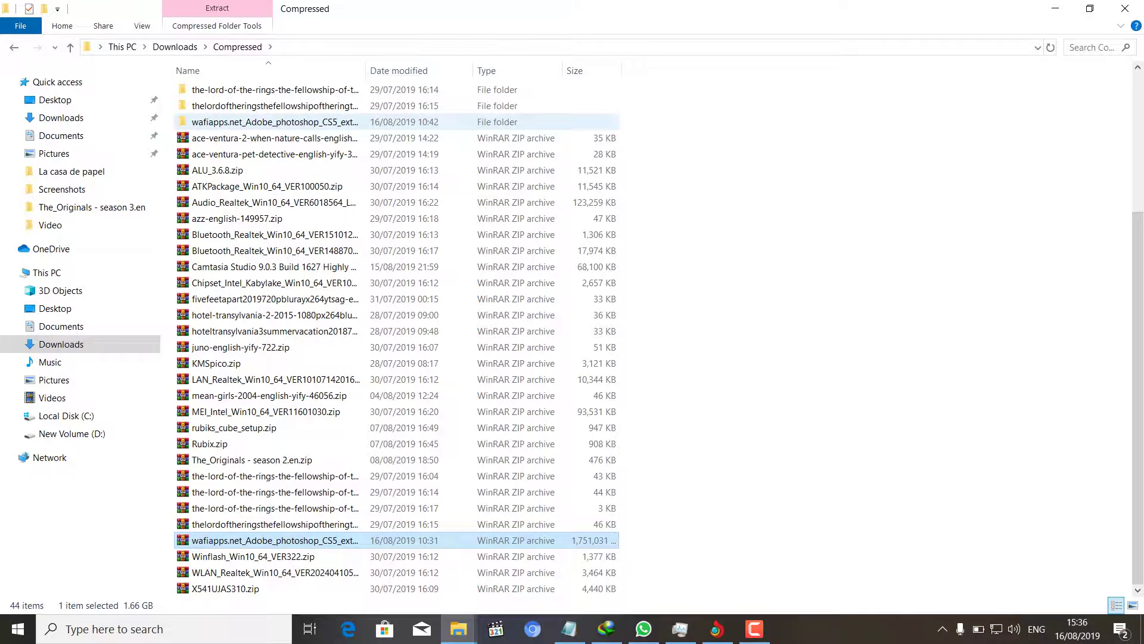
pyautogui.click(275, 122)
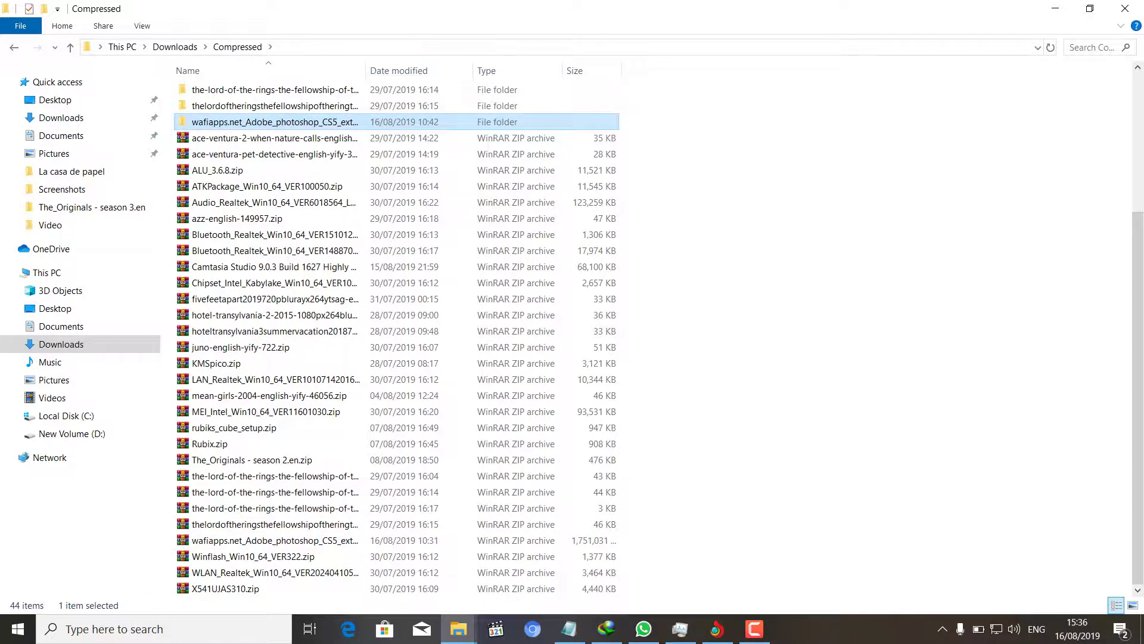
pyautogui.press('Return')
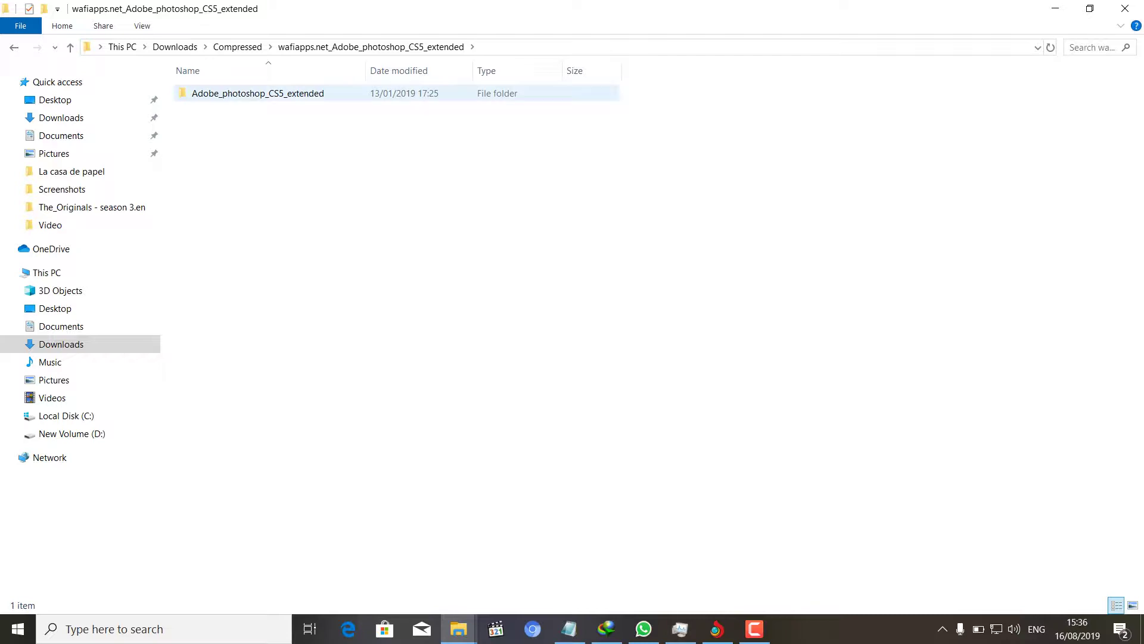
pyautogui.click(258, 93)
pyautogui.press('Return')
pyautogui.press('Return')
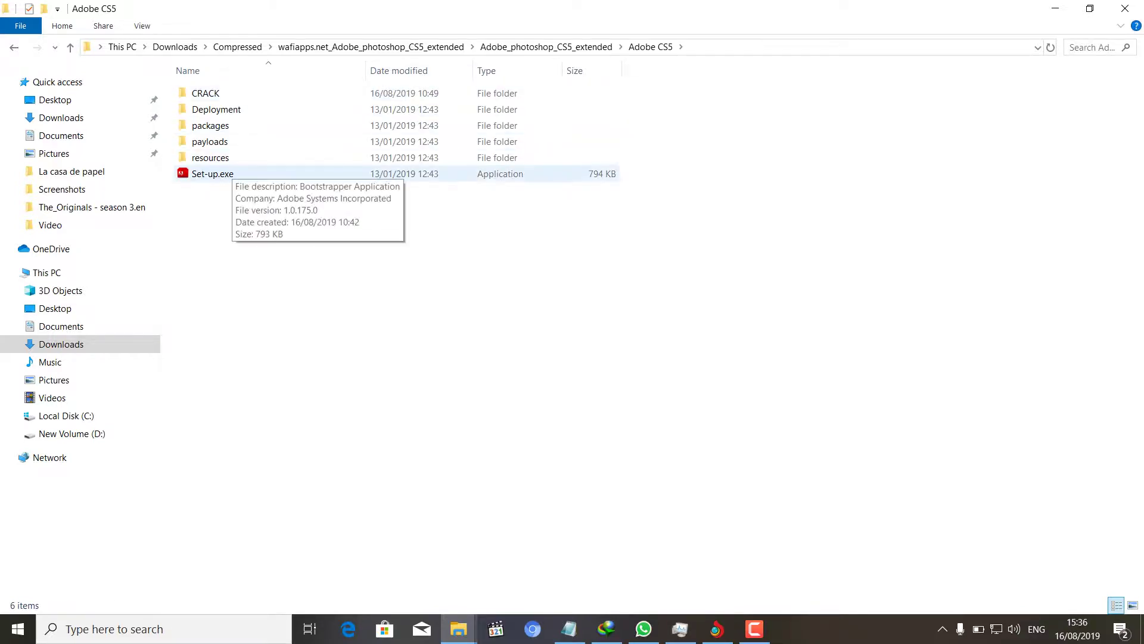
pyautogui.click(212, 173)
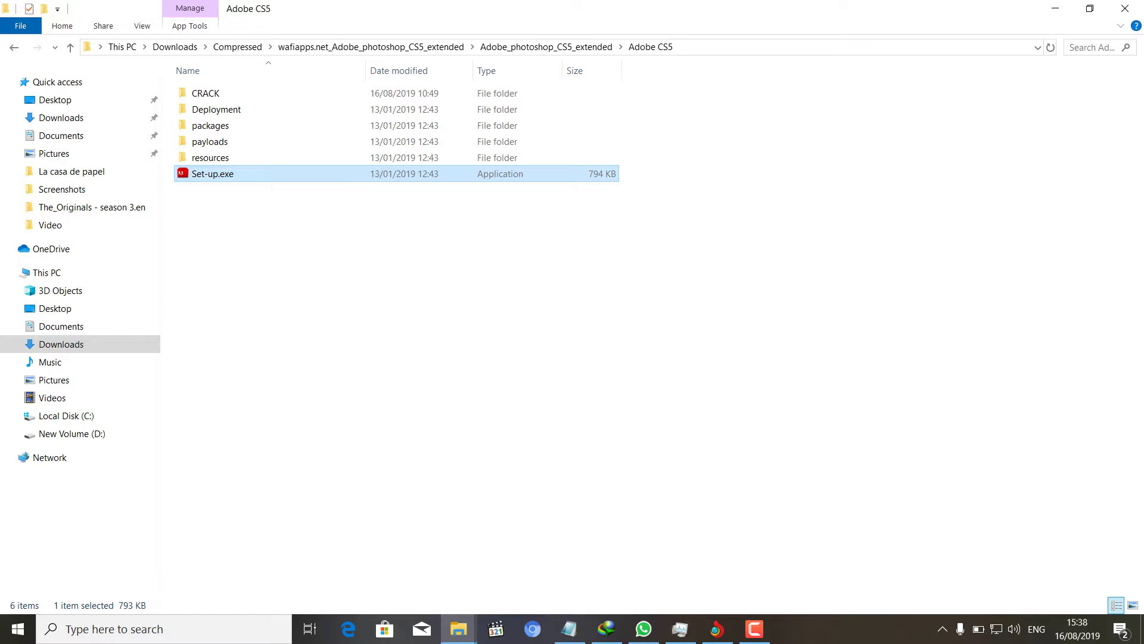
# Check running processes in Task Manager from the taskbar, close it, and open Start
pyautogui.rightClick(831, 629)
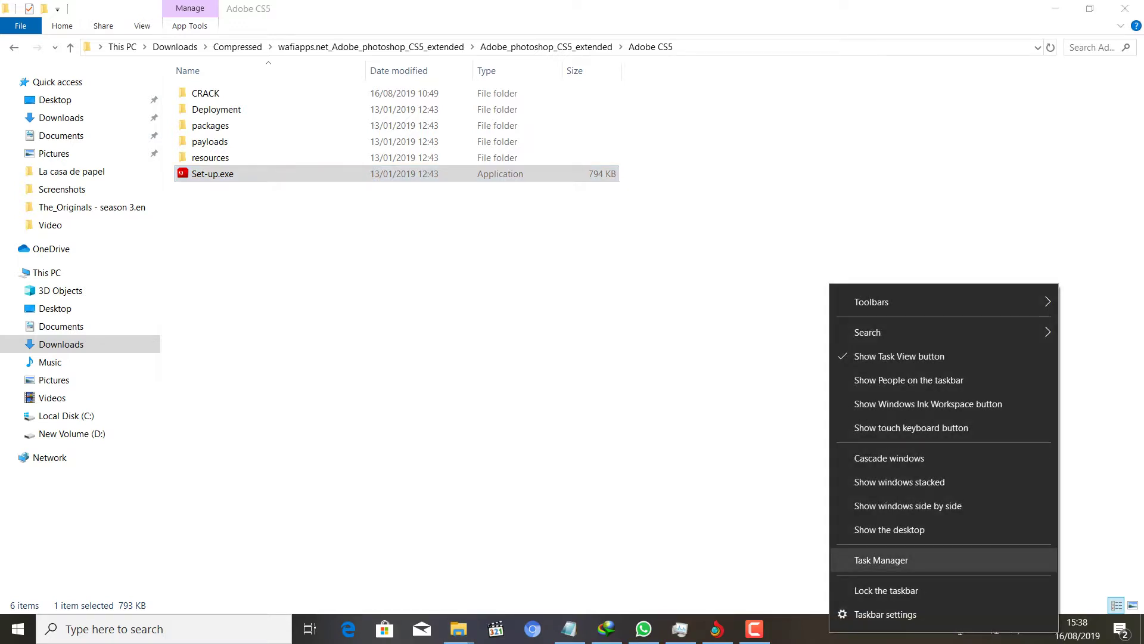
pyautogui.click(882, 560)
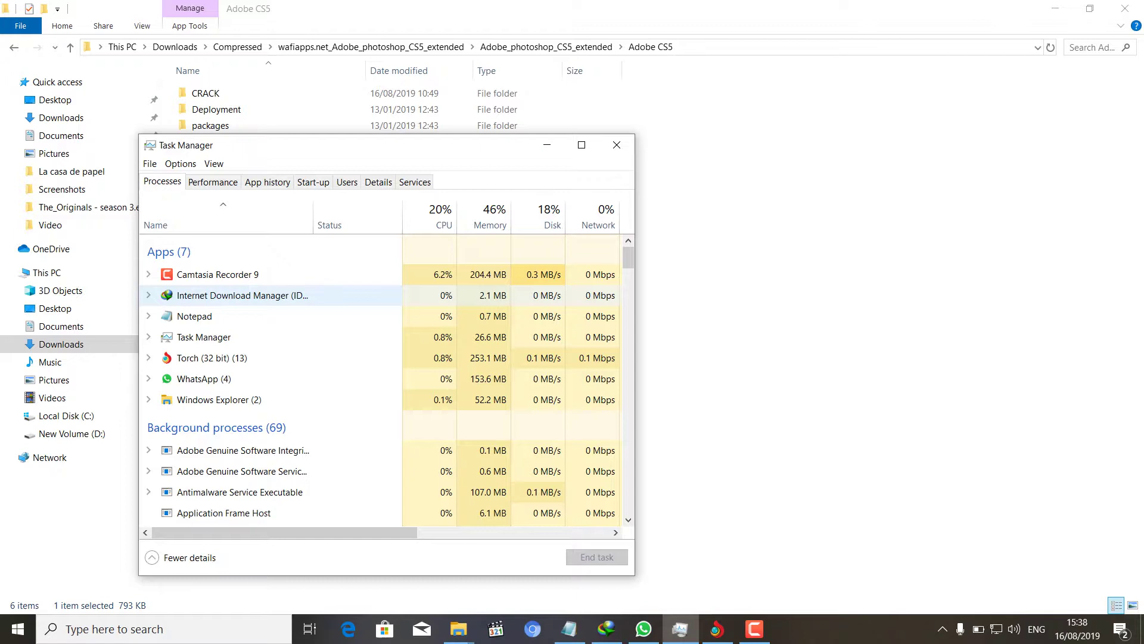
pyautogui.click(617, 145)
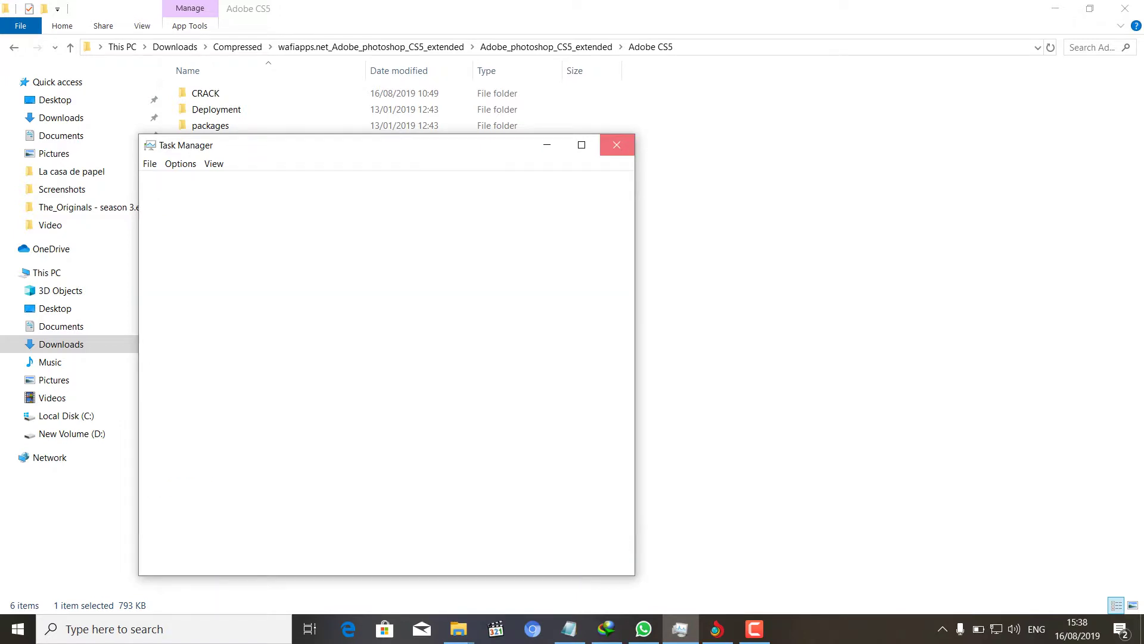
pyautogui.click(18, 627)
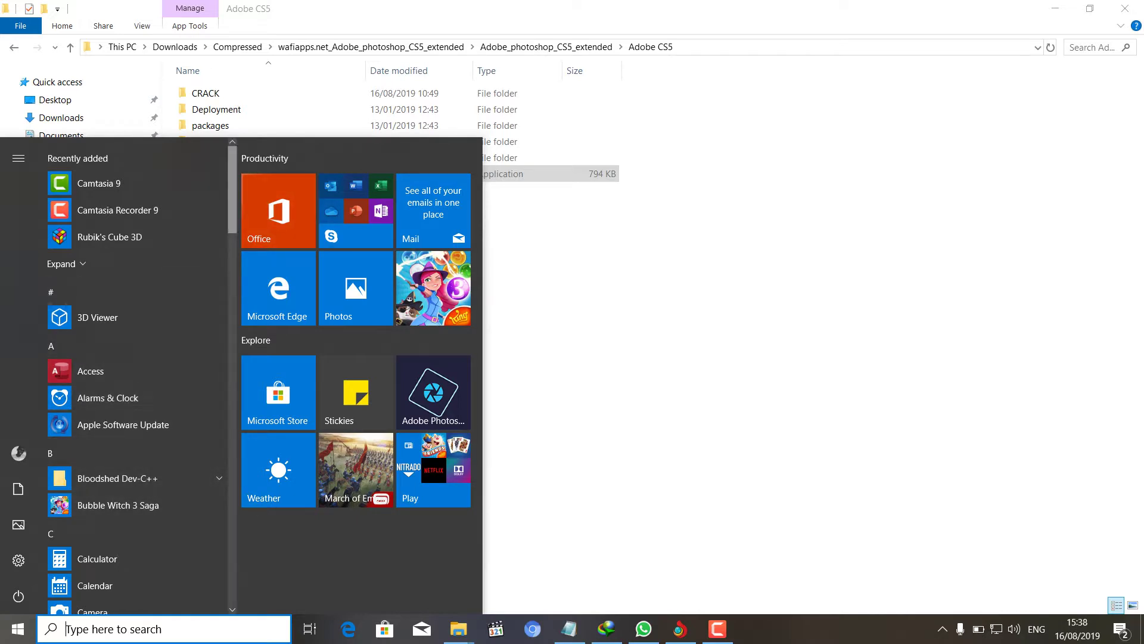
# Open the Documents folder from the Start menu sidebar
pyautogui.scroll(-6, 137, 382)
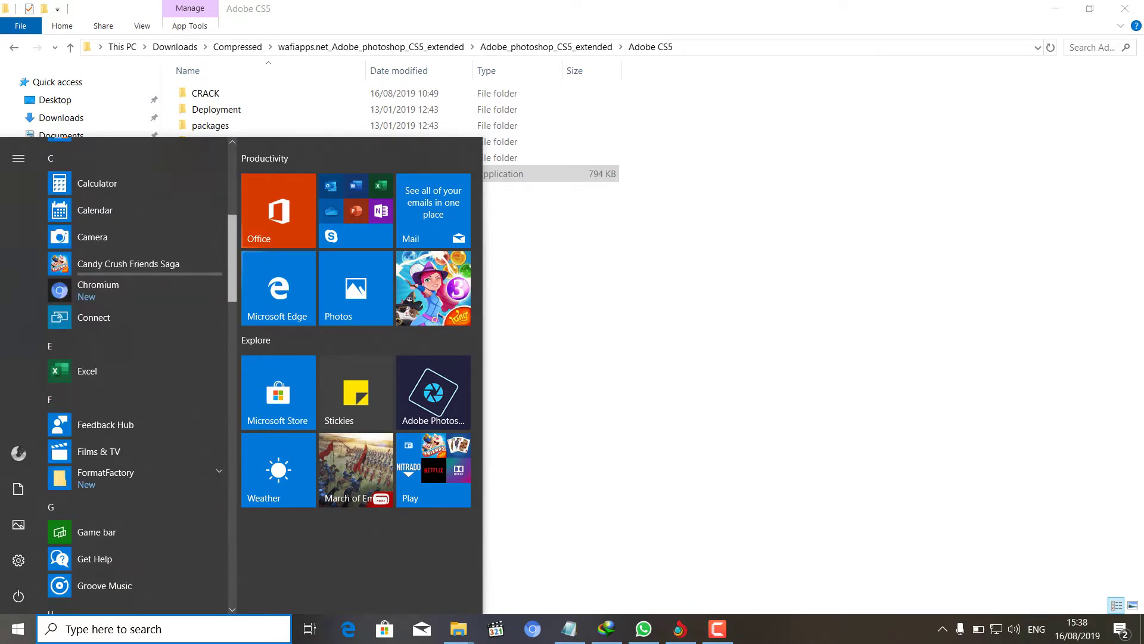
pyautogui.scroll(6, 137, 381)
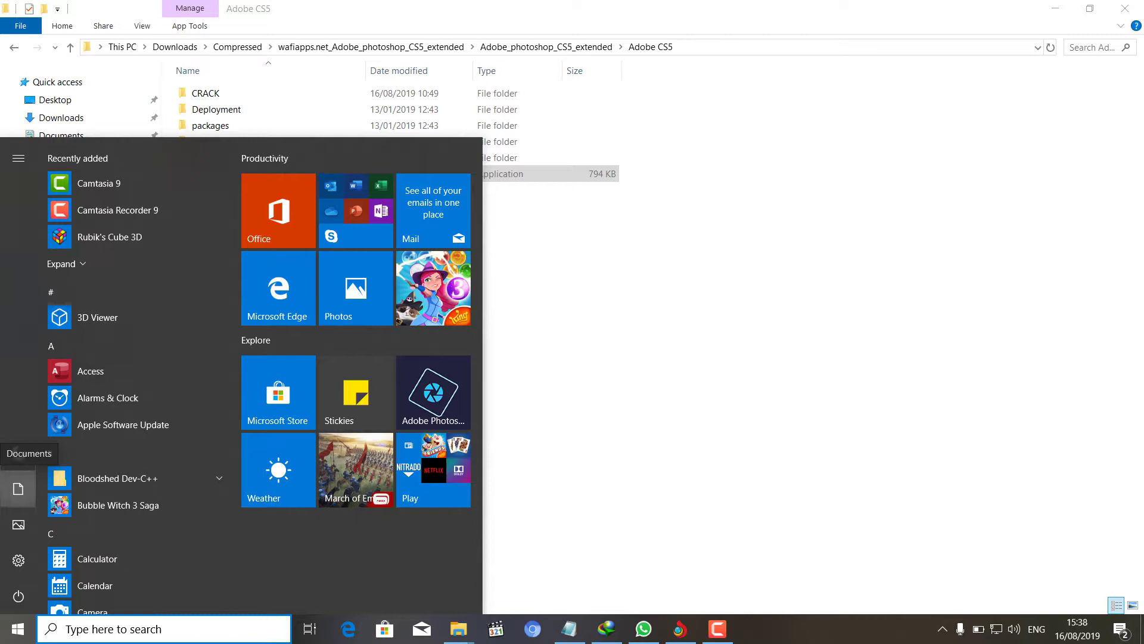
pyautogui.click(18, 488)
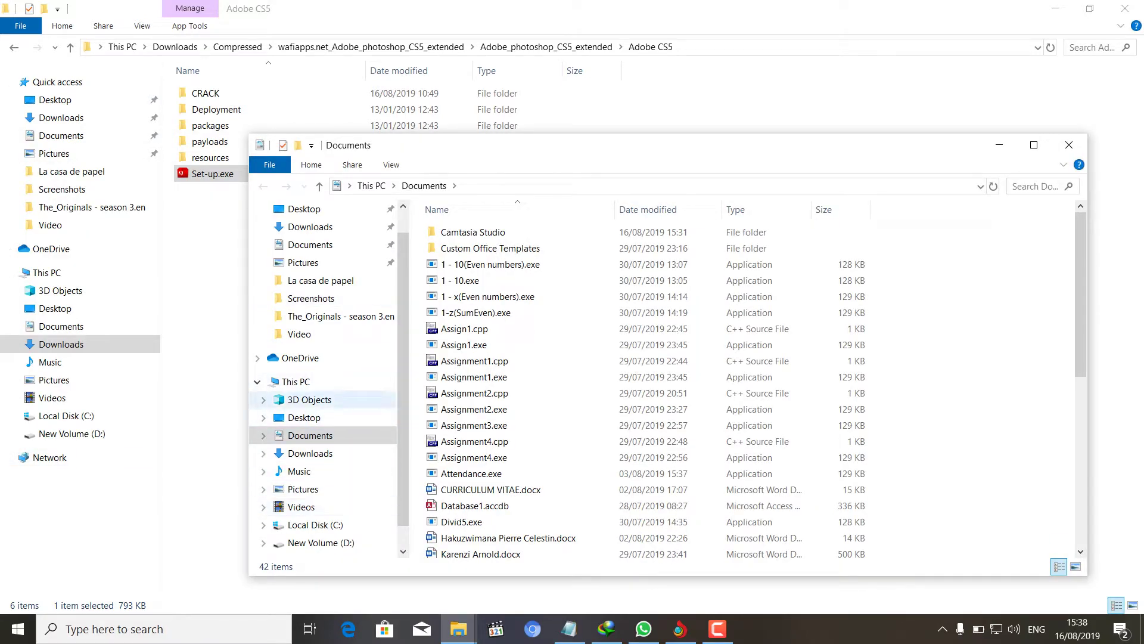
pyautogui.rightClick(298, 381)
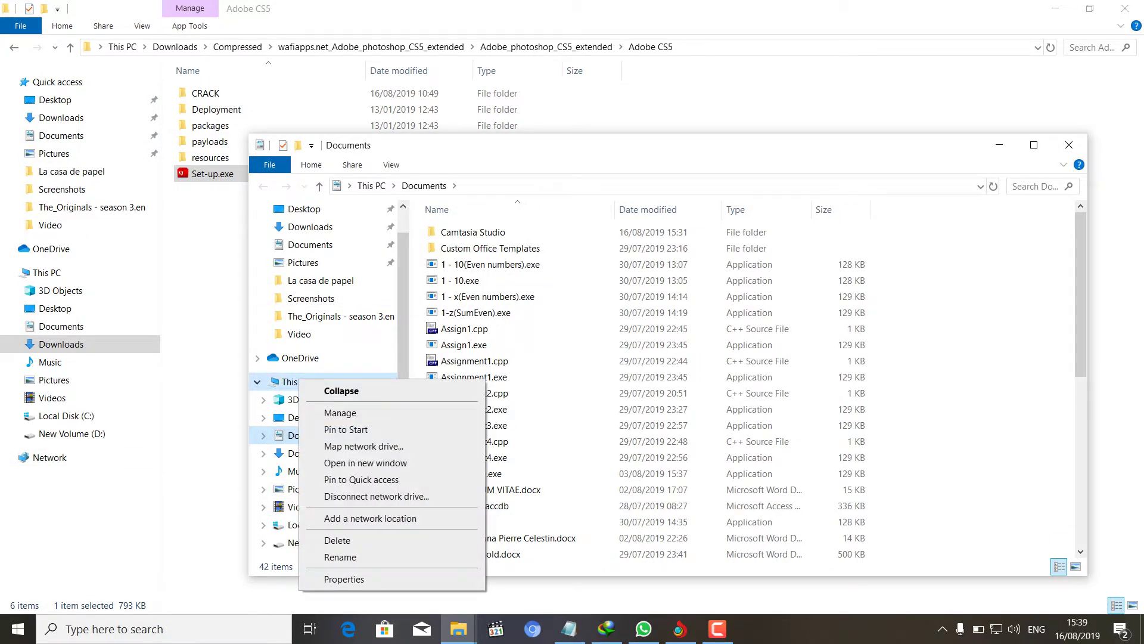
pyautogui.click(344, 578)
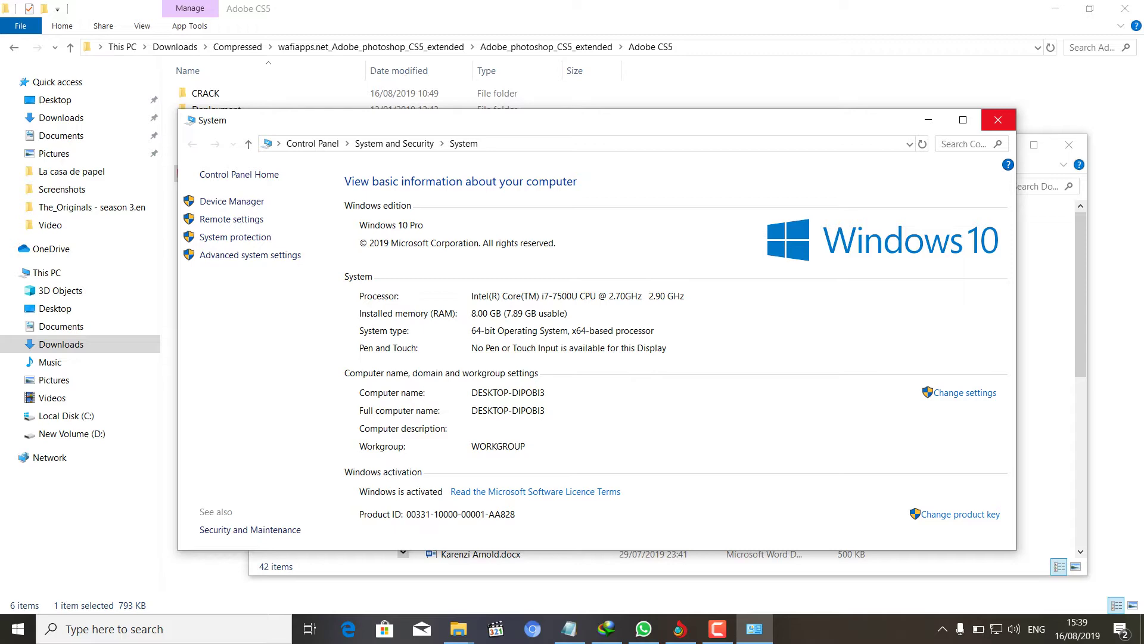
# Close the system information and Documents windows, then minimize the Adobe CS5, browser and Downloads windows
pyautogui.click(998, 120)
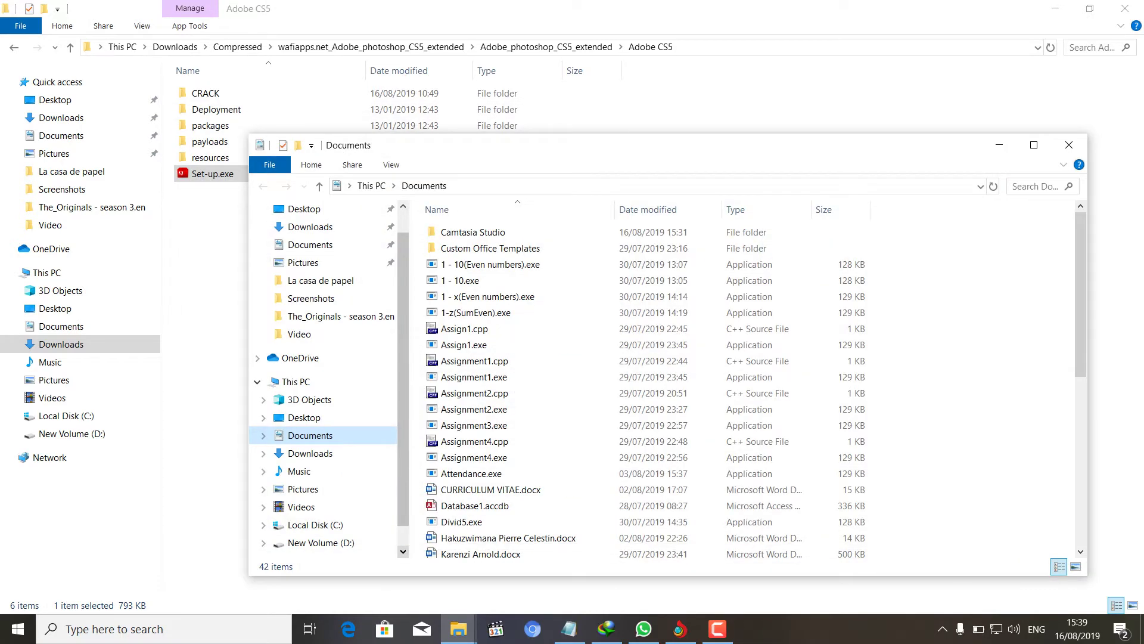
pyautogui.click(1069, 144)
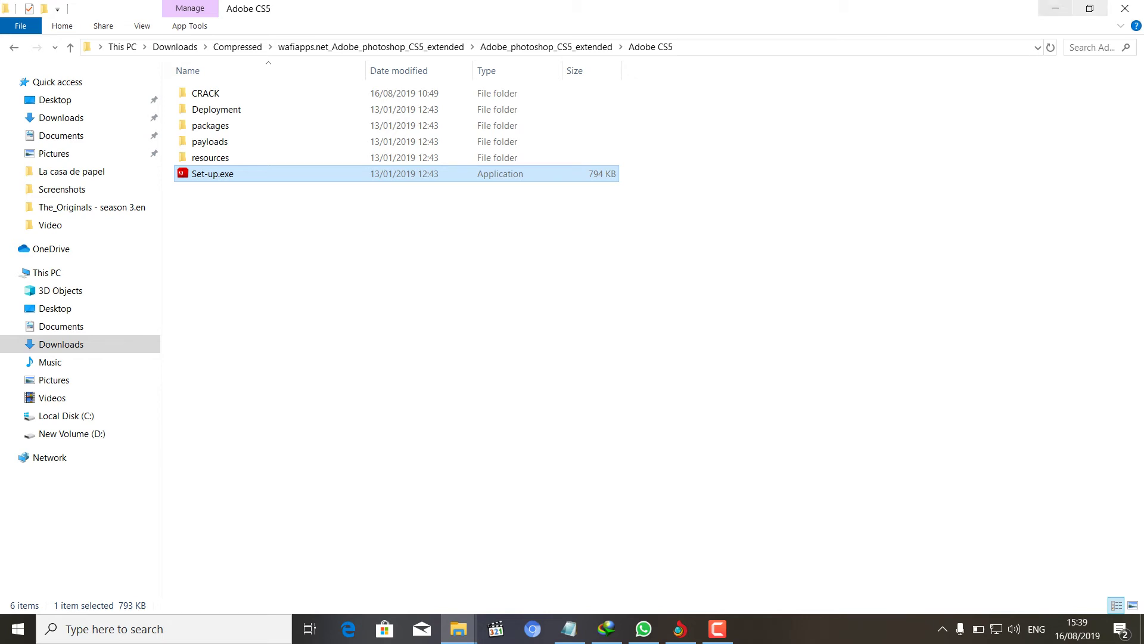
pyautogui.click(1055, 9)
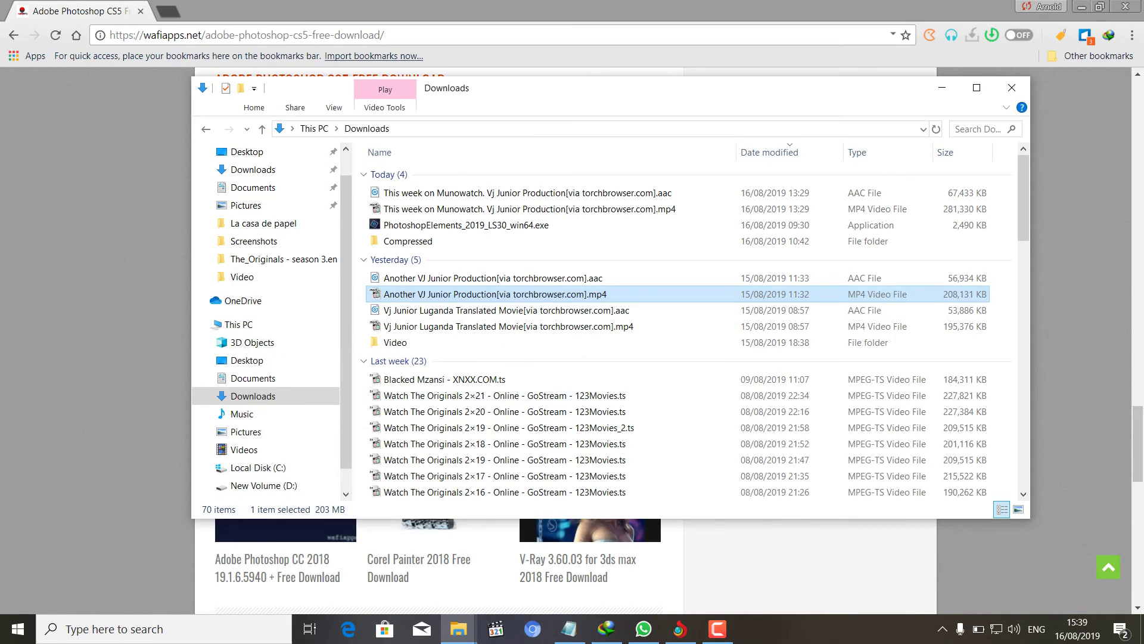
pyautogui.click(1082, 6)
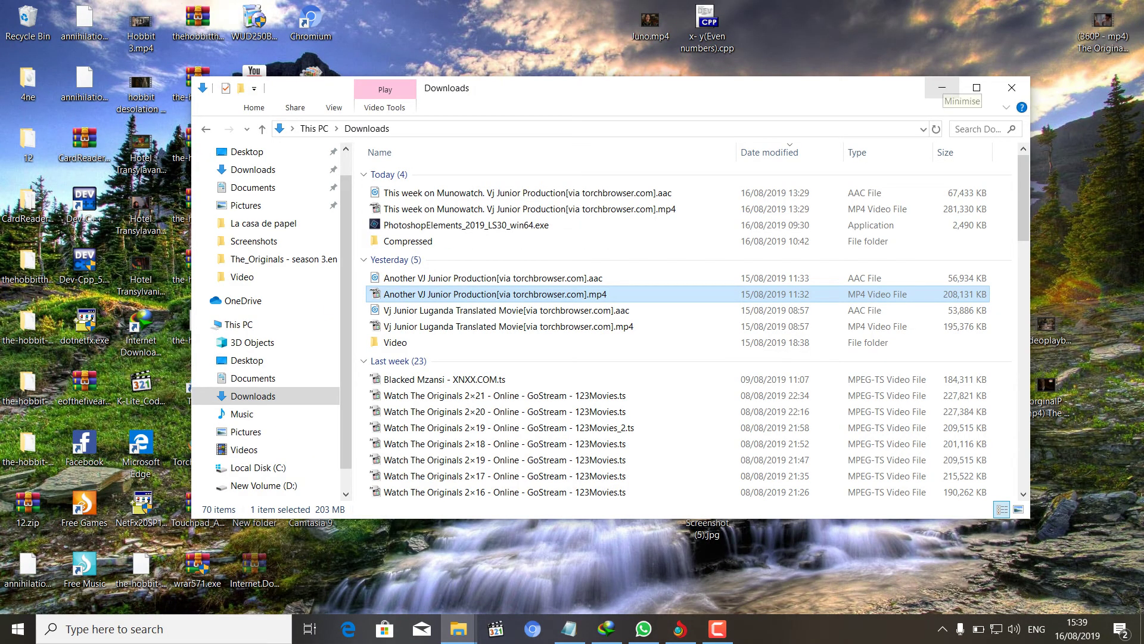
pyautogui.click(942, 88)
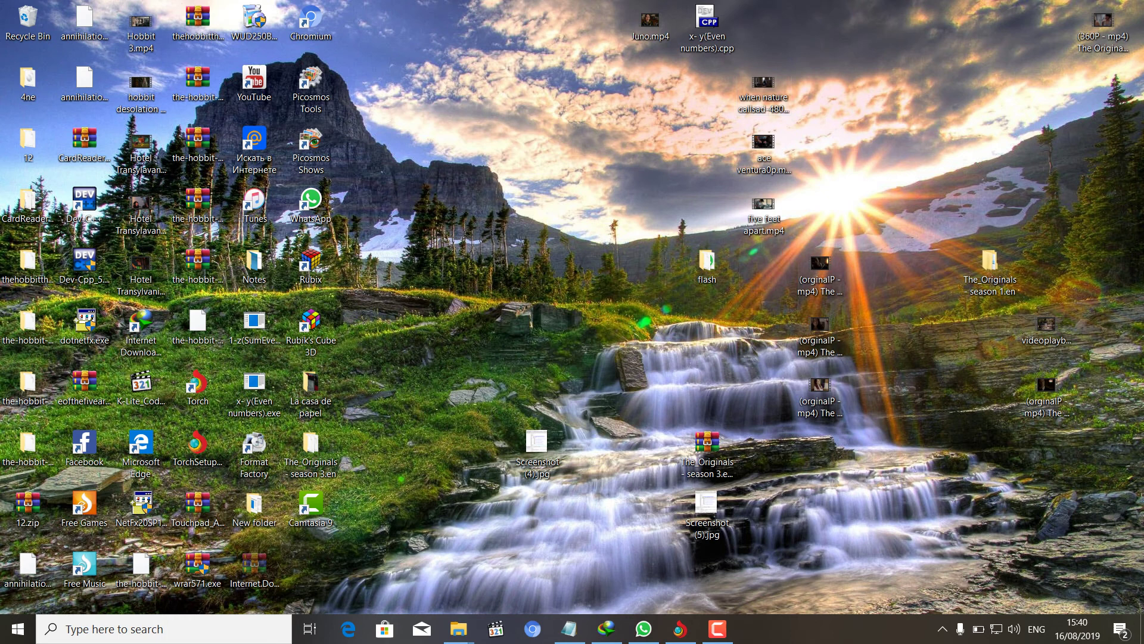